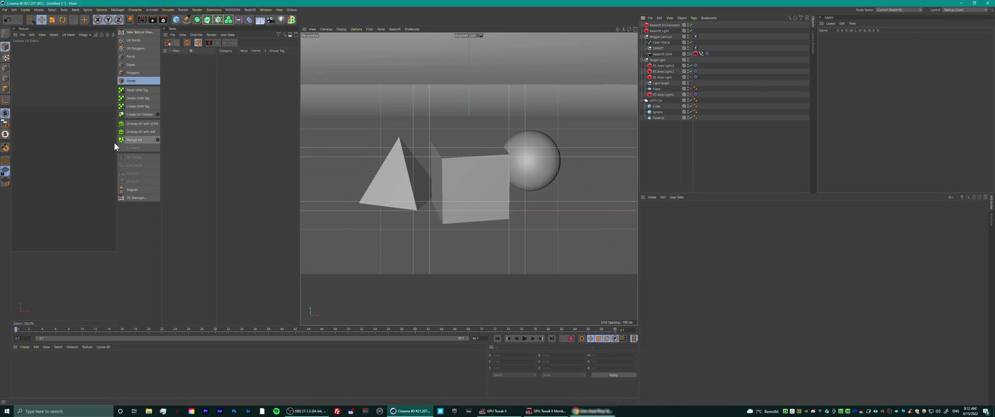
Switch the viewport display to Gouraud shading.
{"action": "left_click", "coordinate": [5, 10]}
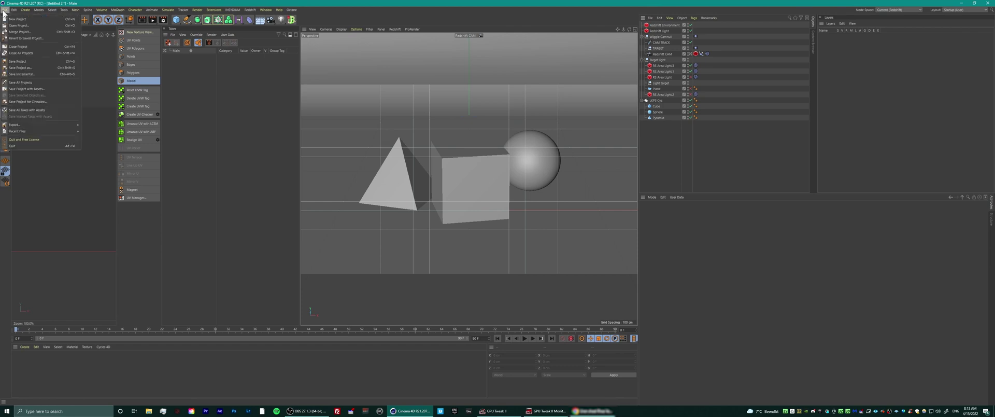
{"action": "left_click", "coordinate": [8, 22]}
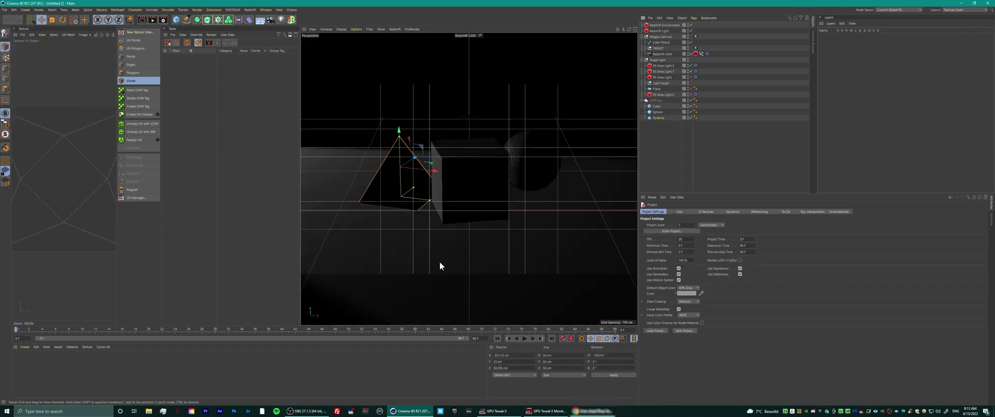
{"action": "left_click", "coordinate": [341, 29]}
{"action": "left_click", "coordinate": [352, 49]}
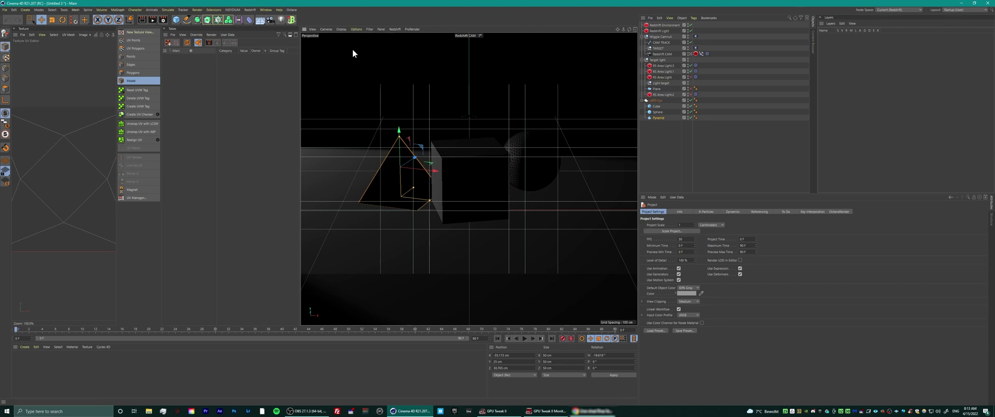
Select all 17 objects in the Object Manager and delete them.
{"action": "left_click", "coordinate": [675, 138]}
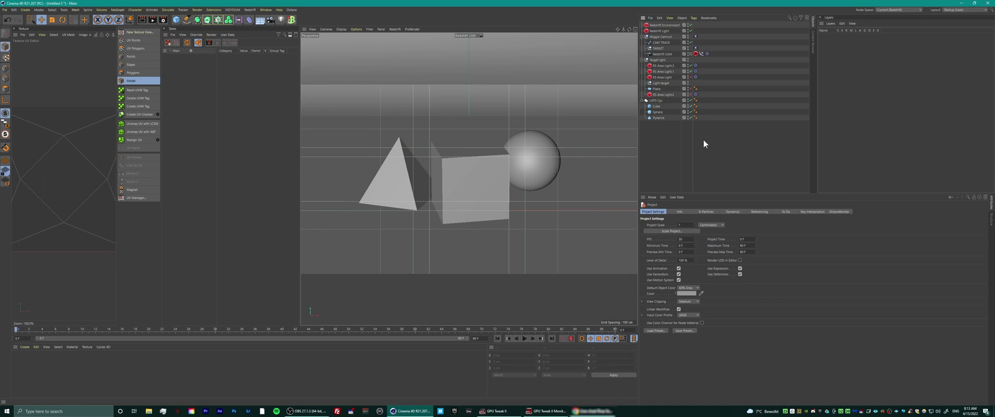
{"action": "left_click_drag", "start_coordinate": [676, 142], "coordinate": [657, 24]}
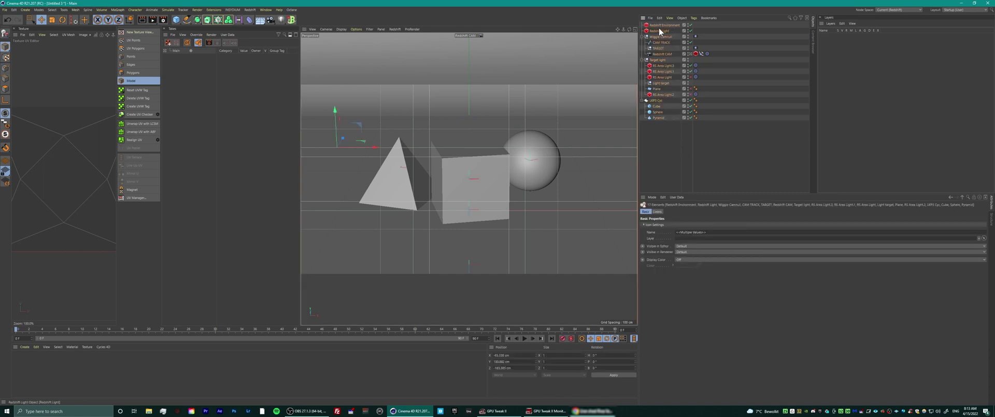
{"action": "key", "text": "Delete"}
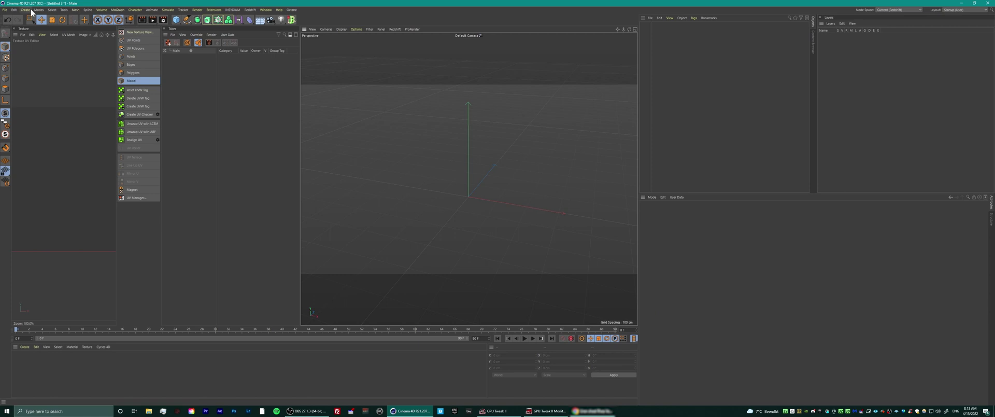
Load the newest Archviz_Tarka scene file after sorting the Open dialog by date, newest first.
{"action": "left_click", "coordinate": [4, 11]}
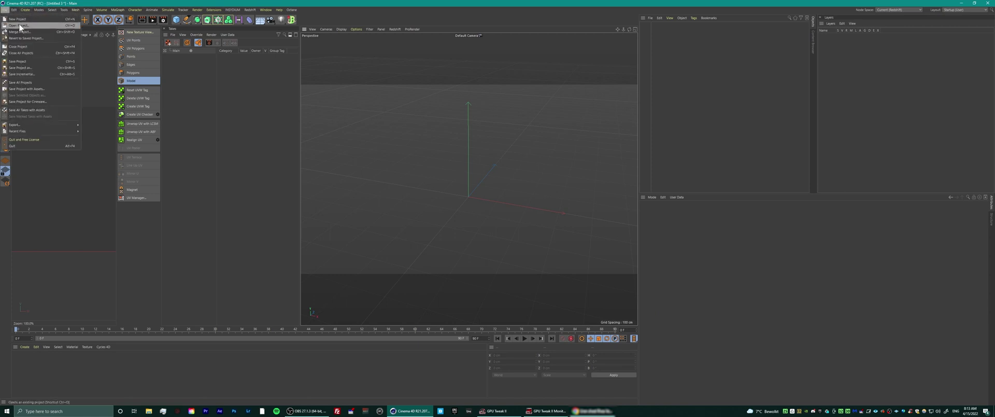
{"action": "left_click", "coordinate": [20, 24]}
{"action": "left_click_drag", "start_coordinate": [95, 17], "coordinate": [209, 28]}
{"action": "left_click", "coordinate": [274, 51]}
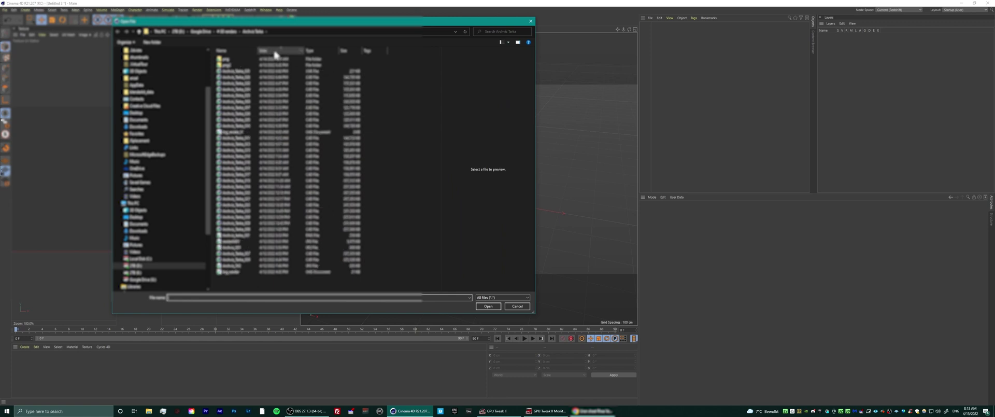
{"action": "left_click", "coordinate": [275, 52]}
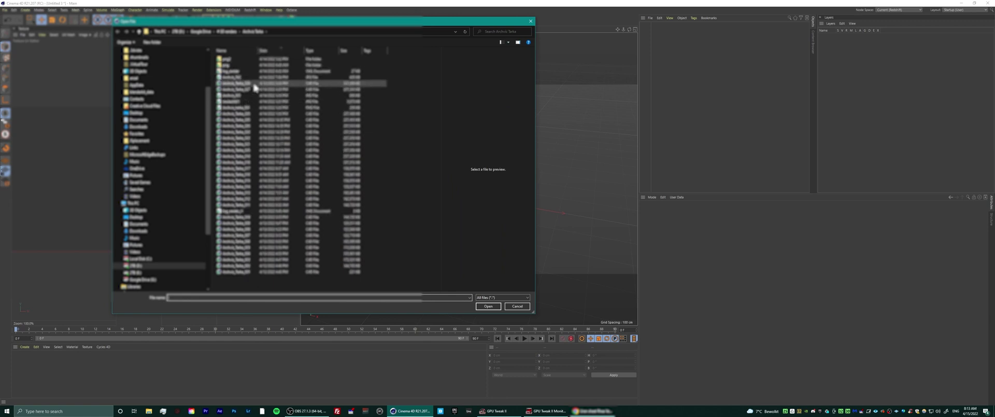
{"action": "left_click", "coordinate": [252, 114]}
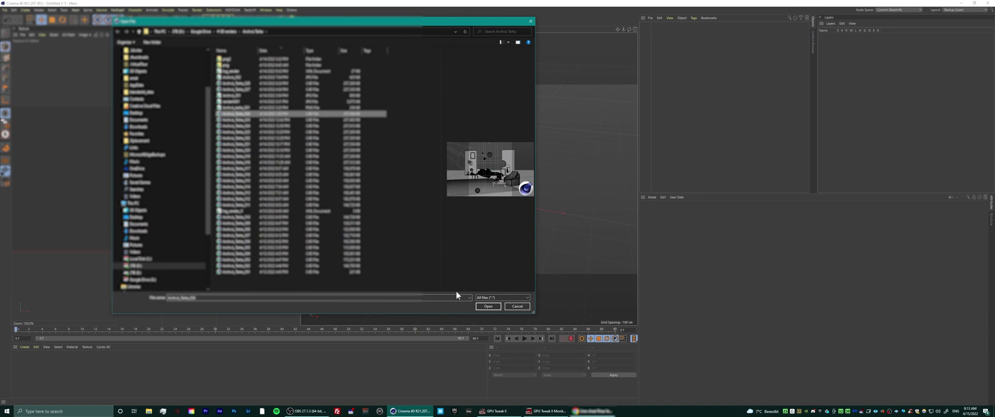
{"action": "left_click", "coordinate": [493, 306]}
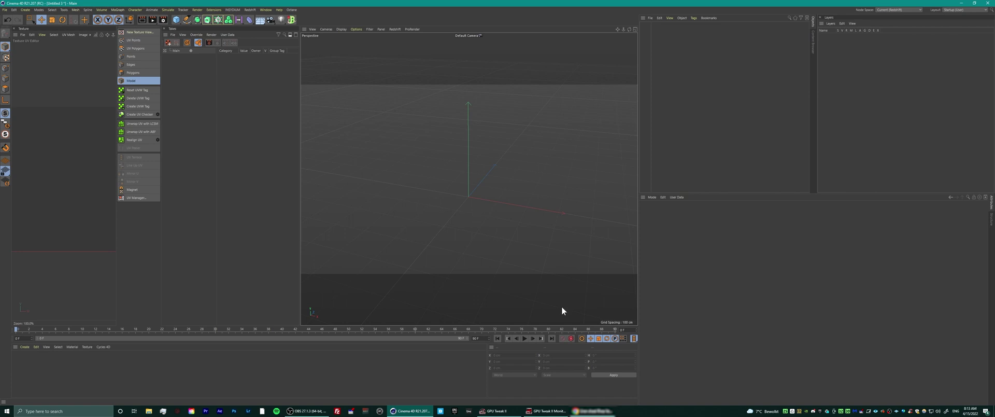
Close the background browser window with Close window from its taskbar jump list.
{"action": "right_click", "coordinate": [594, 410]}
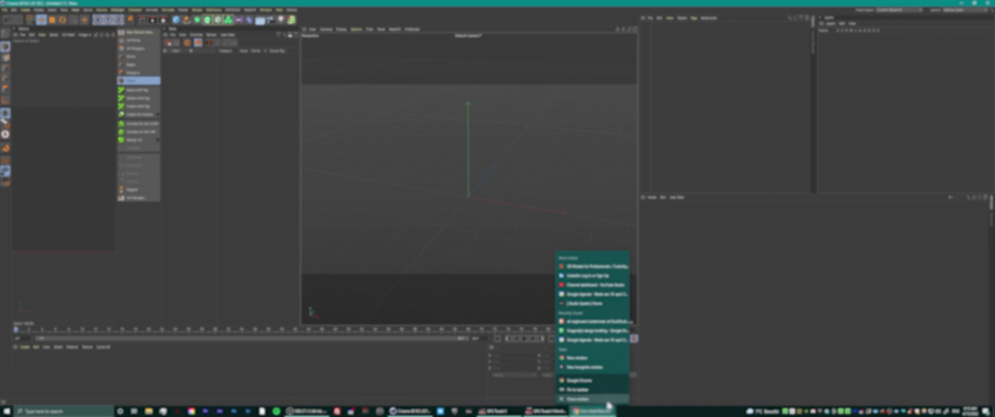
{"action": "left_click", "coordinate": [571, 359]}
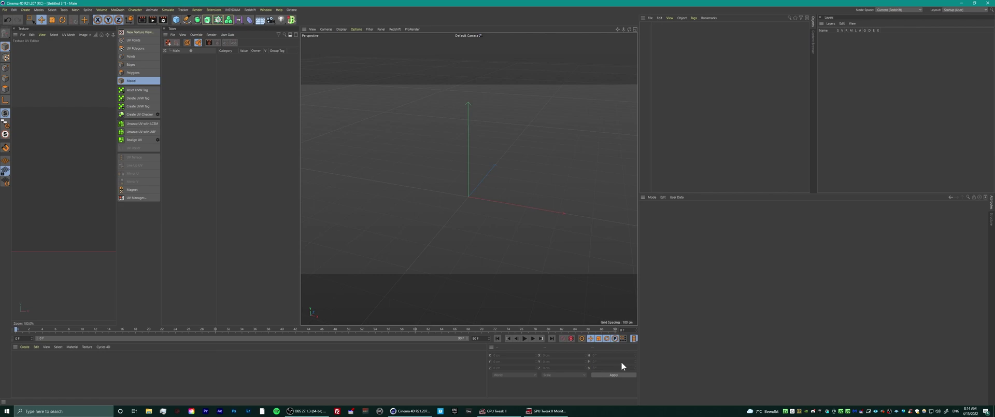
End the Not responding Cinema 4D process in Task Manager.
{"action": "right_click", "coordinate": [628, 414]}
{"action": "left_click", "coordinate": [652, 384]}
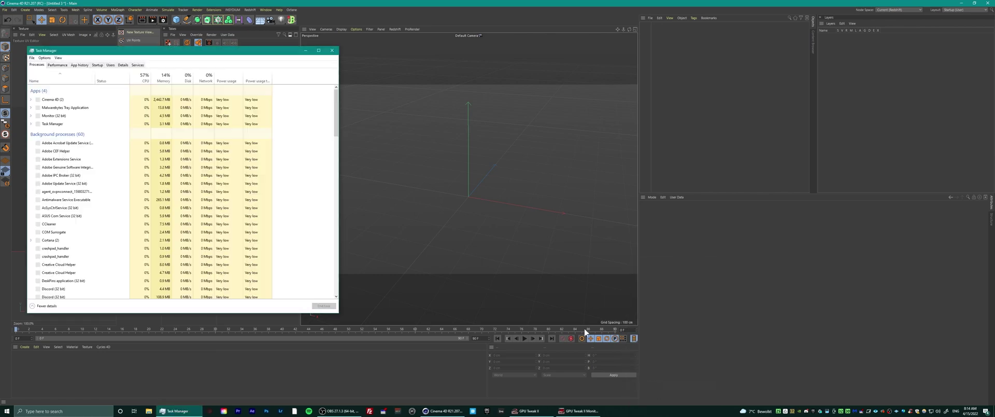
{"action": "left_click_drag", "start_coordinate": [173, 52], "coordinate": [512, 55]}
{"action": "left_click", "coordinate": [369, 101]}
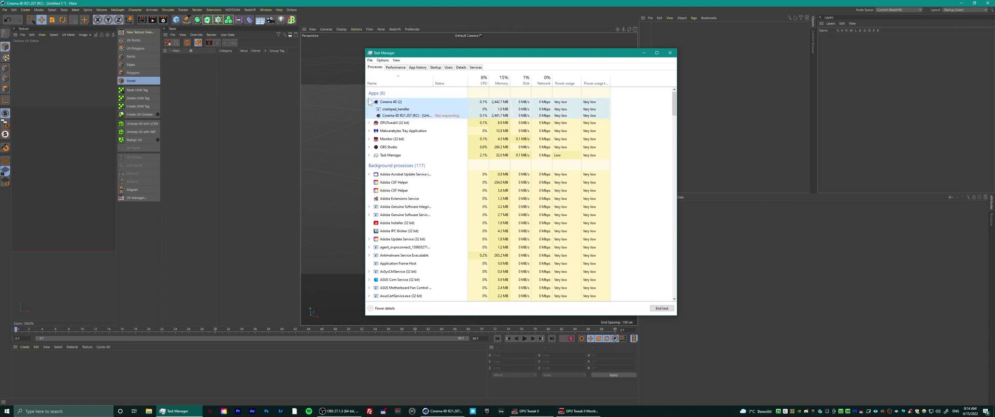
{"action": "left_click", "coordinate": [409, 115]}
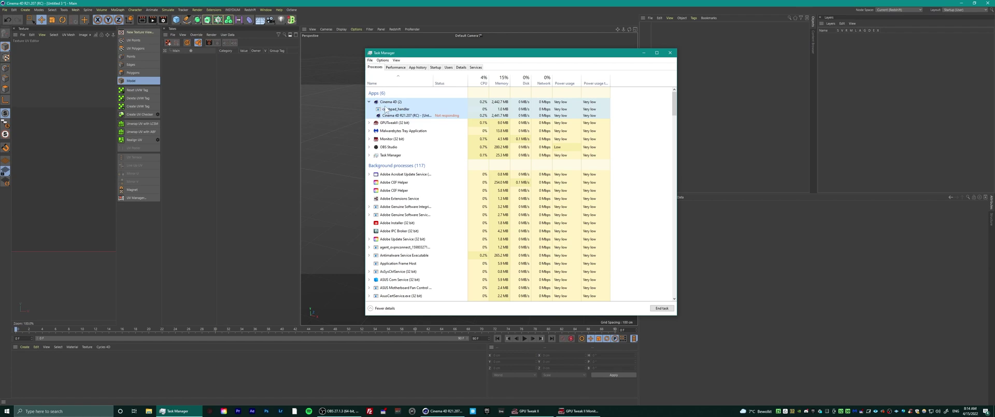
{"action": "left_click", "coordinate": [661, 307]}
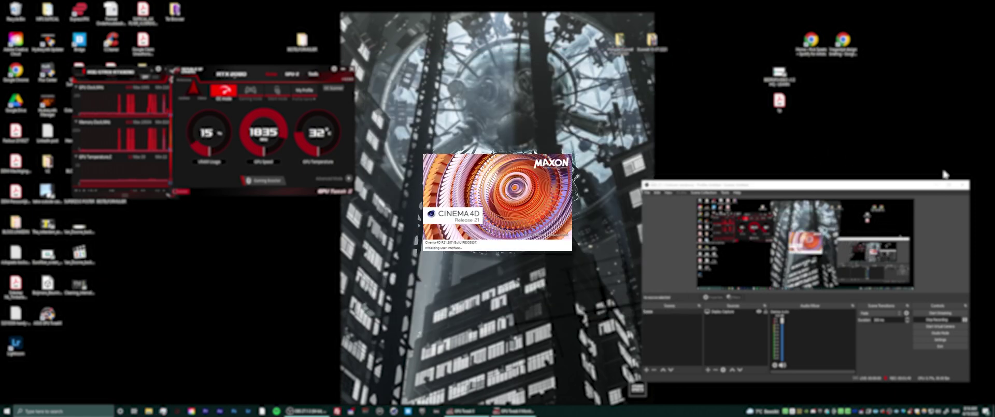
Minimize the OBS window while Cinema 4D R21 relaunches.
{"action": "left_click", "coordinate": [935, 185]}
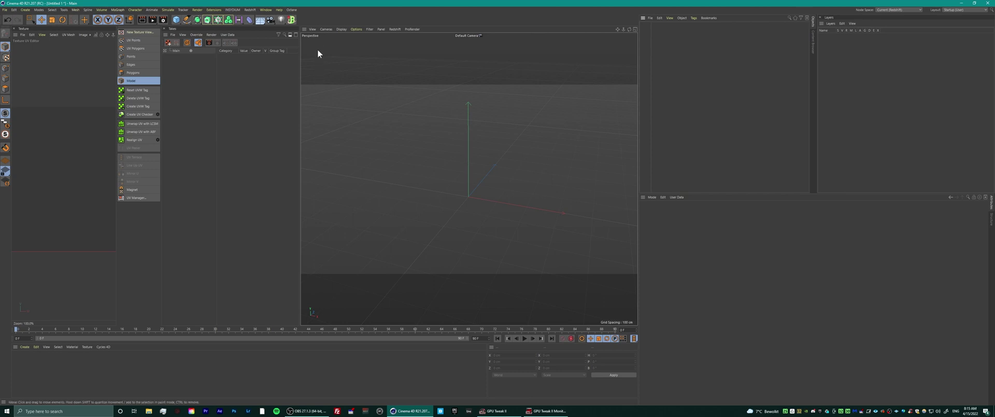
Close the perspective viewport panel with Close Manager, then bring up the File menu.
{"action": "left_click", "coordinate": [304, 30]}
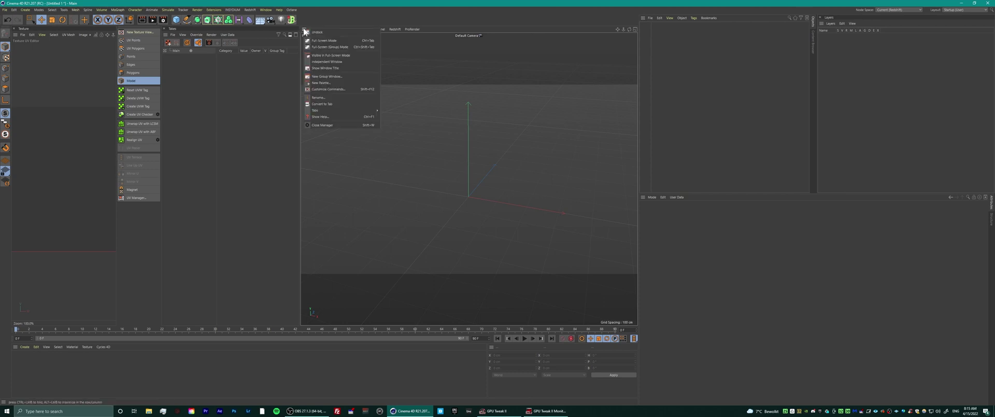
{"action": "left_click", "coordinate": [321, 125]}
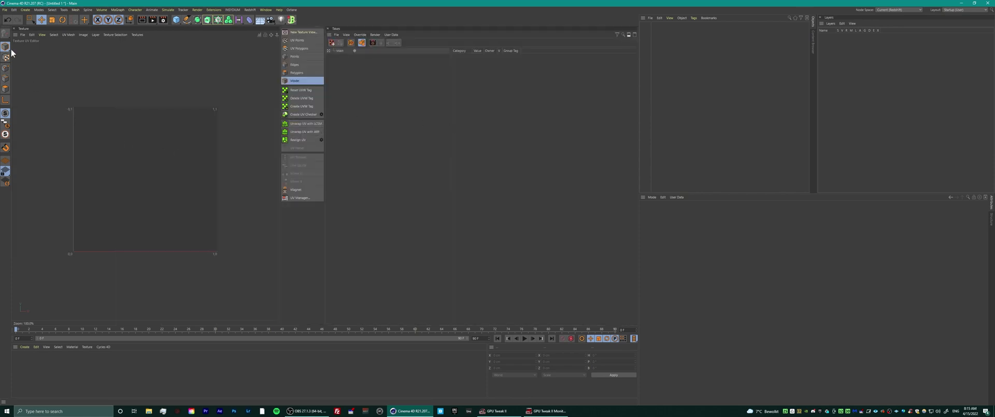
{"action": "left_click", "coordinate": [4, 10]}
Load Archviz_Tarka_026.c4d from the Open File dialog.
{"action": "left_click", "coordinate": [15, 29]}
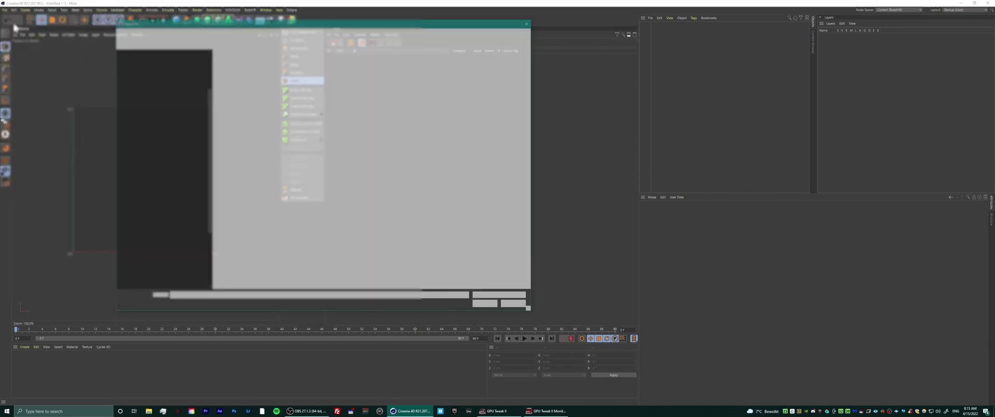
{"action": "left_click", "coordinate": [245, 115]}
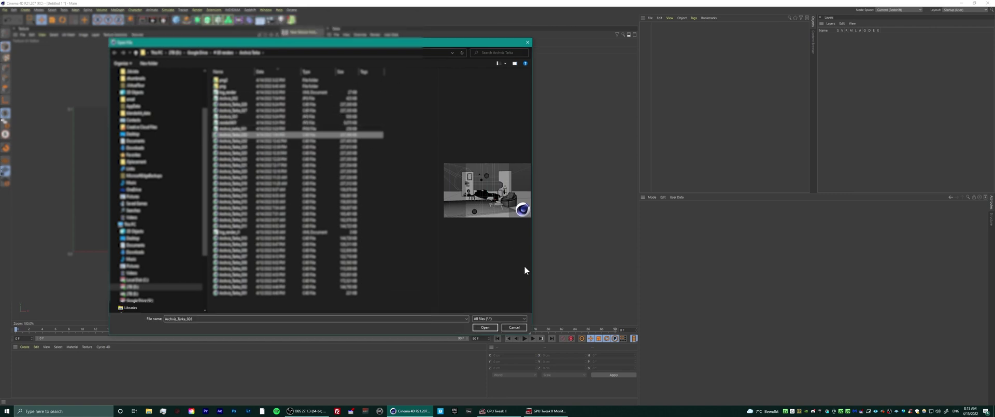
{"action": "left_click", "coordinate": [484, 328]}
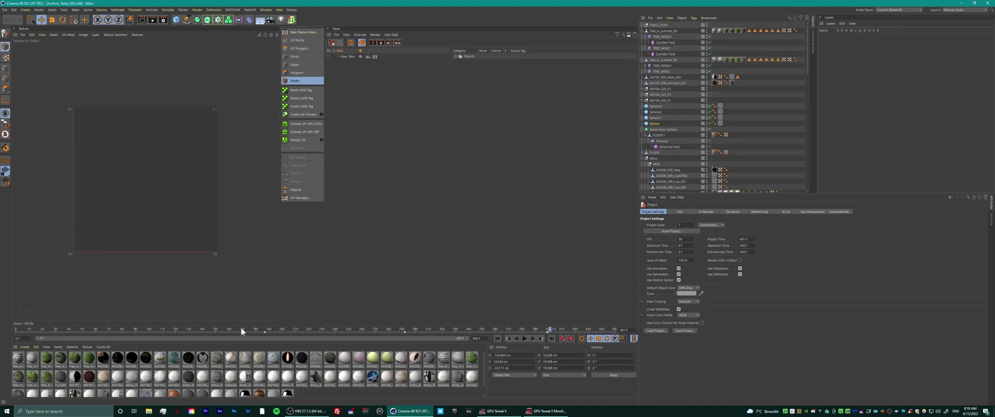
Enlarge the material manager to show another row of materials.
{"action": "left_click_drag", "start_coordinate": [240, 327], "coordinate": [245, 299]}
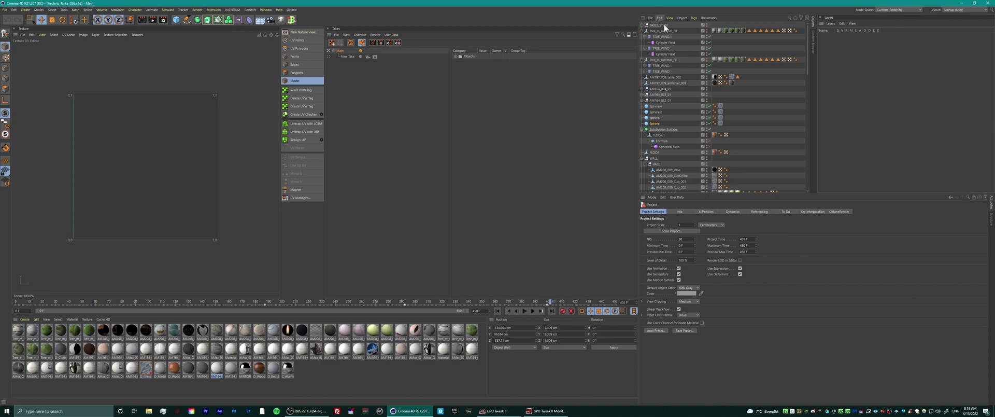
{"action": "scroll", "coordinate": [682, 115], "scroll_direction": "down", "scroll_amount": 10}
{"action": "scroll", "coordinate": [683, 114], "scroll_direction": "down", "scroll_amount": 5}
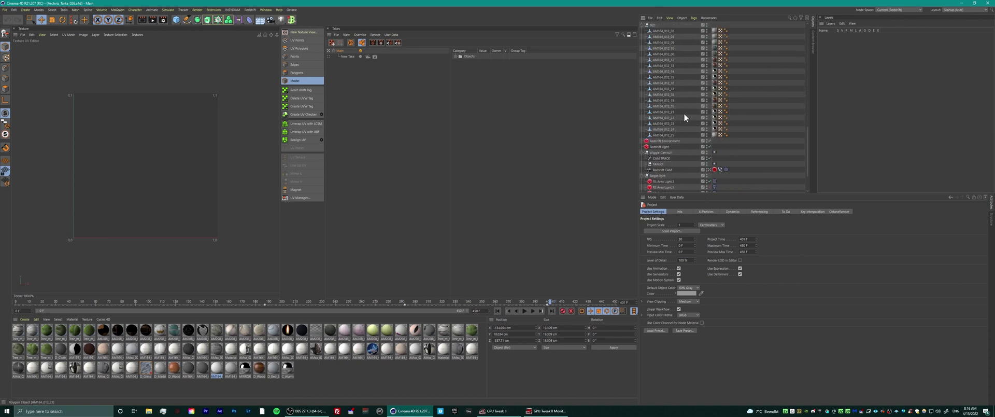
Switch the interface to a saved layout from Window > Customization > Layouts.
{"action": "left_click", "coordinate": [266, 10]}
{"action": "mouse_move", "coordinate": [300, 19]}
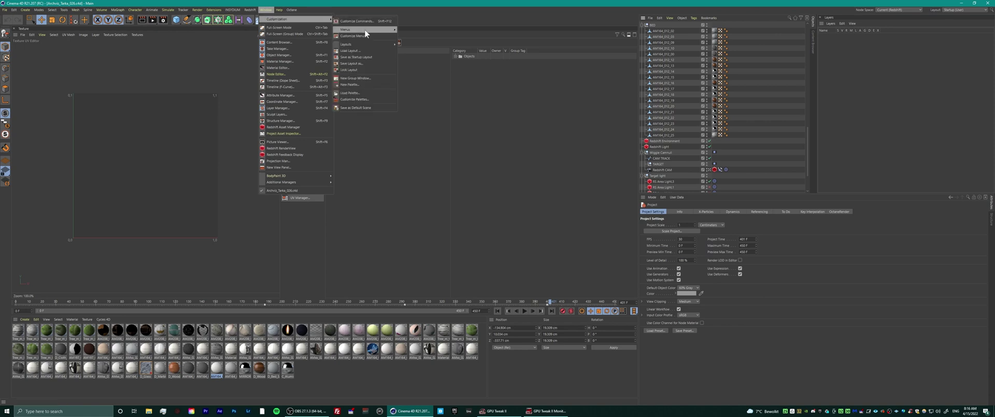
{"action": "mouse_move", "coordinate": [365, 44]}
{"action": "left_click", "coordinate": [408, 102]}
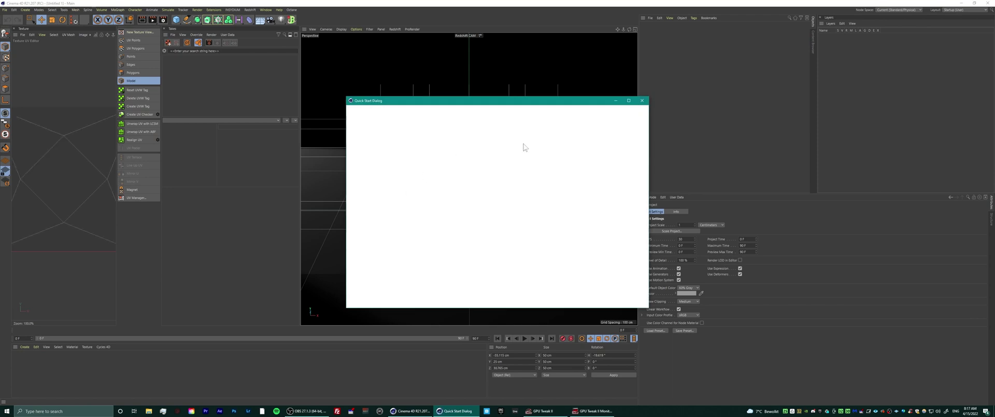
Close the Quick Start Dialog to reveal the pyramid, cube and sphere scene.
{"action": "left_click", "coordinate": [641, 100]}
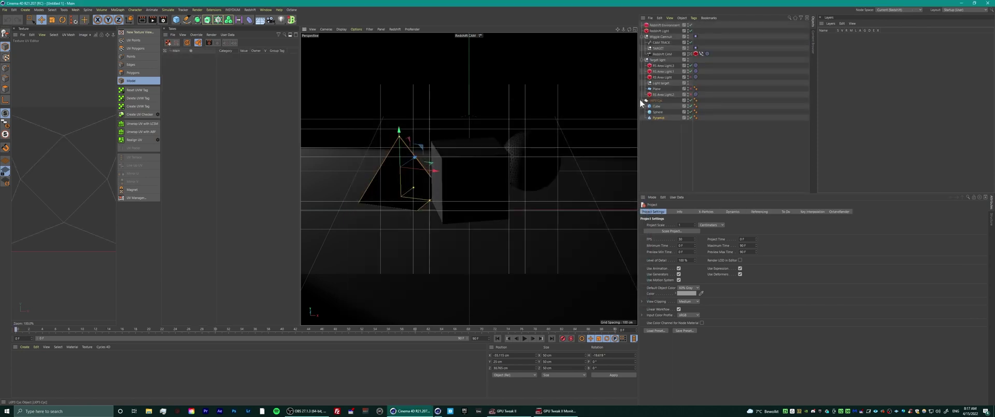
Load the archviz interior .c4d file from the project folder.
{"action": "left_click", "coordinate": [4, 10]}
{"action": "left_click", "coordinate": [16, 25]}
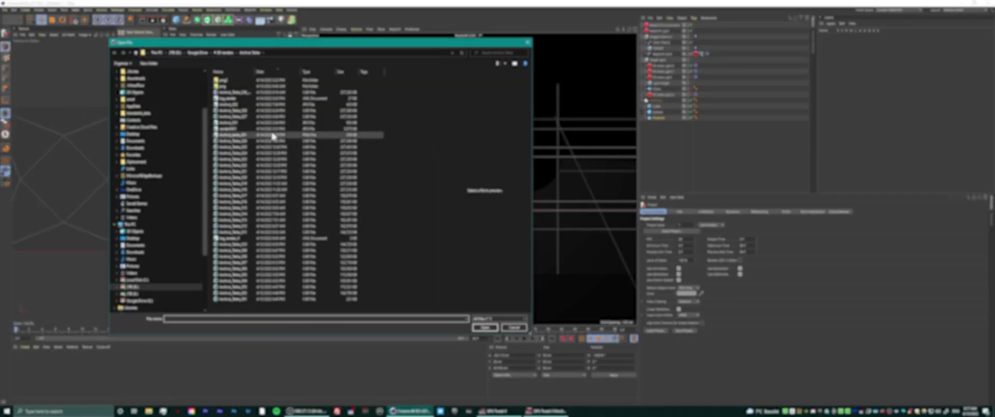
{"action": "left_click", "coordinate": [237, 93]}
{"action": "double_click", "coordinate": [254, 72]}
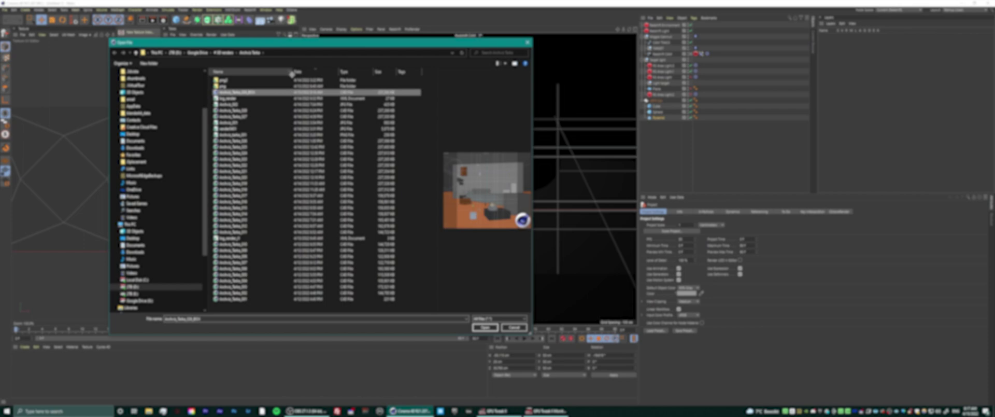
{"action": "left_click", "coordinate": [246, 93]}
{"action": "left_click", "coordinate": [484, 327]}
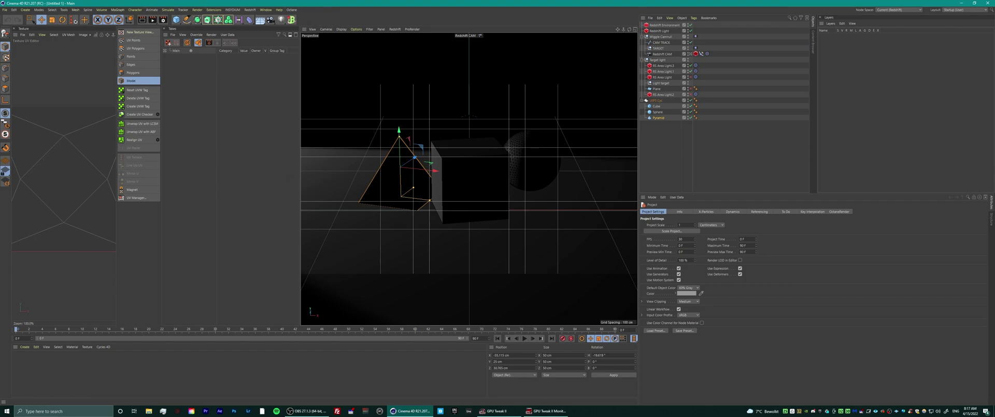
Force-quit the unresponsive Cinema 4D with End task, then close Task Manager.
{"action": "right_click", "coordinate": [628, 410]}
{"action": "left_click", "coordinate": [646, 368]}
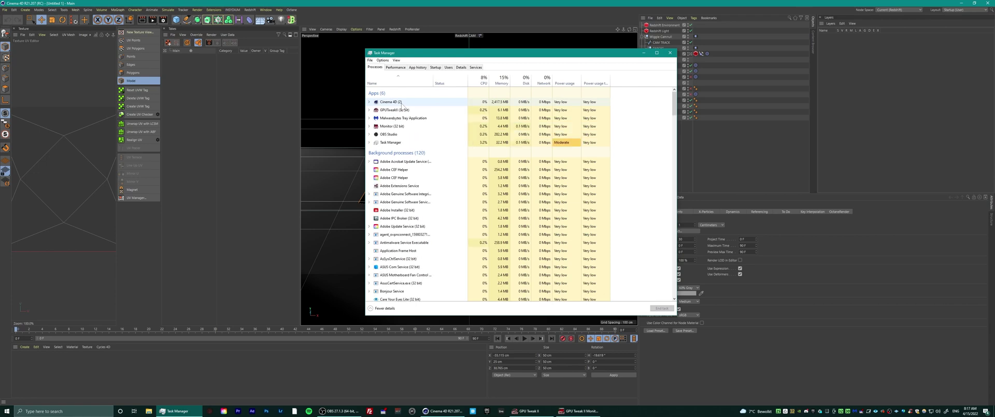
{"action": "left_click", "coordinate": [402, 103]}
{"action": "left_click", "coordinate": [661, 308]}
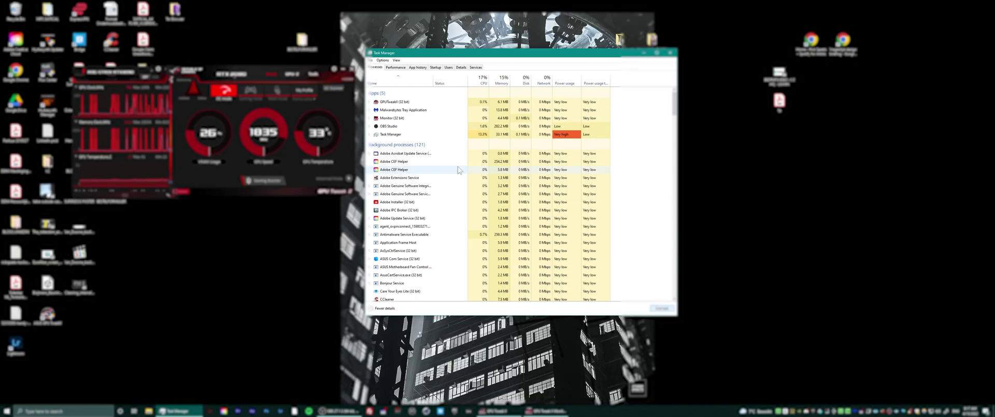
{"action": "left_click", "coordinate": [670, 52]}
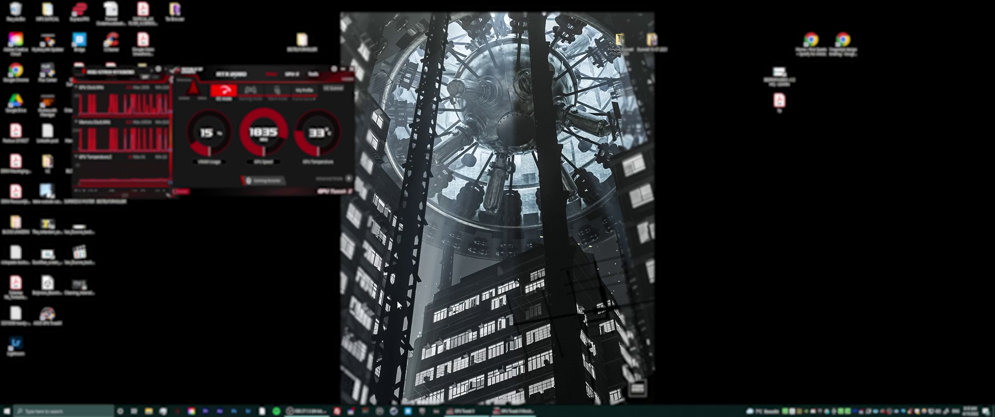
Close the GPU Tweak II main window, its monitoring overlay, and the Quick Start Dialog.
{"action": "right_click", "coordinate": [887, 411]}
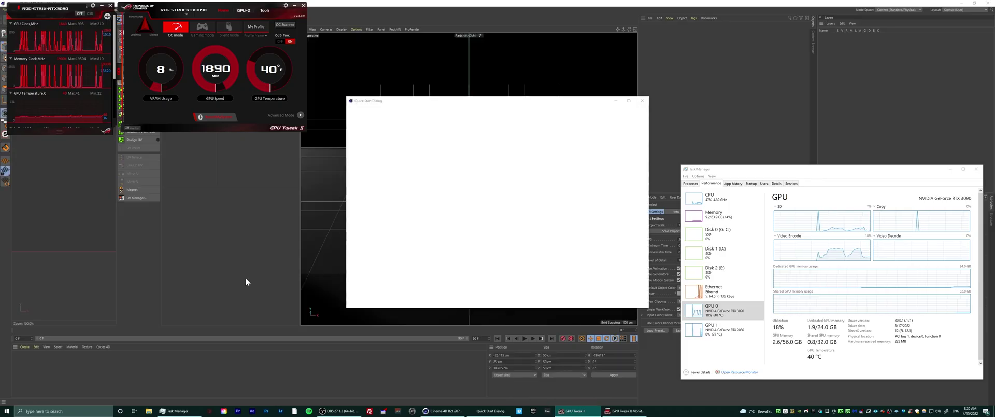
{"action": "left_click", "coordinate": [304, 5]}
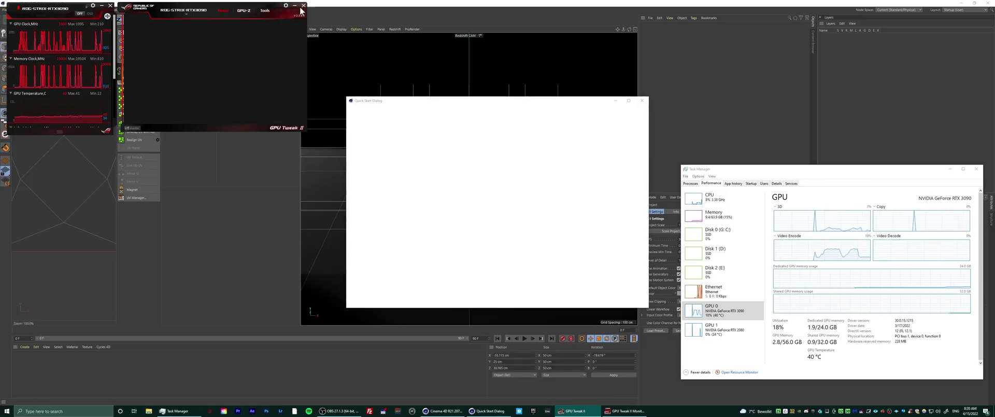
{"action": "left_click", "coordinate": [109, 6]}
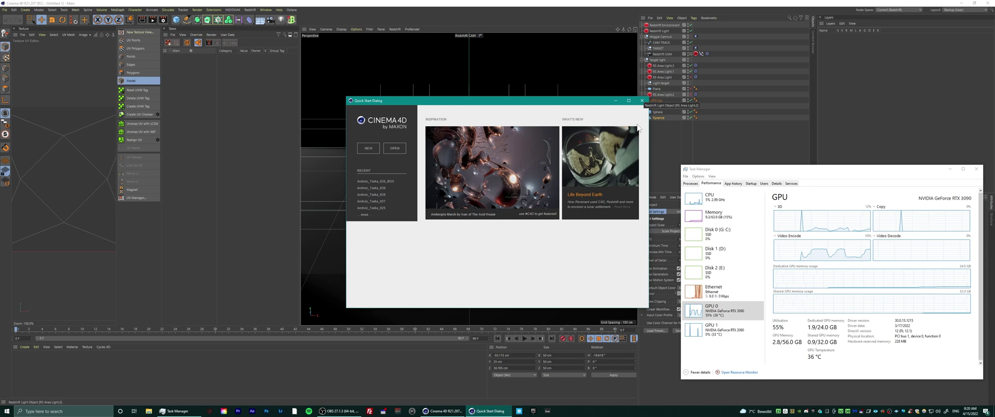
{"action": "left_click", "coordinate": [642, 100]}
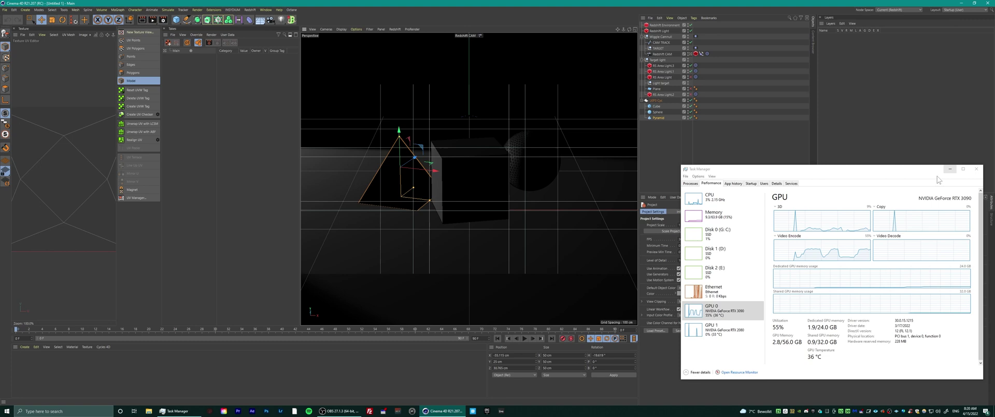
Check the GPU graphs in Task Manager's full-details Performance view, then close it.
{"action": "left_click", "coordinate": [712, 176]}
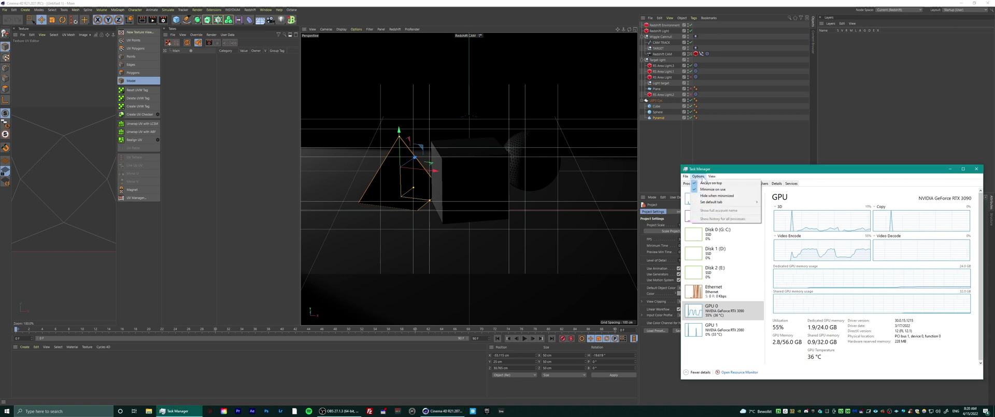
{"action": "mouse_move", "coordinate": [698, 177]}
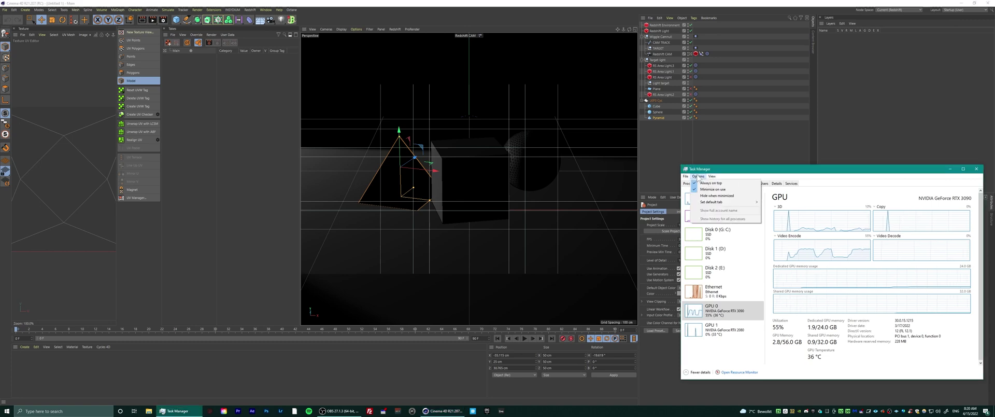
{"action": "left_click", "coordinate": [698, 372]}
{"action": "left_click", "coordinate": [697, 263]}
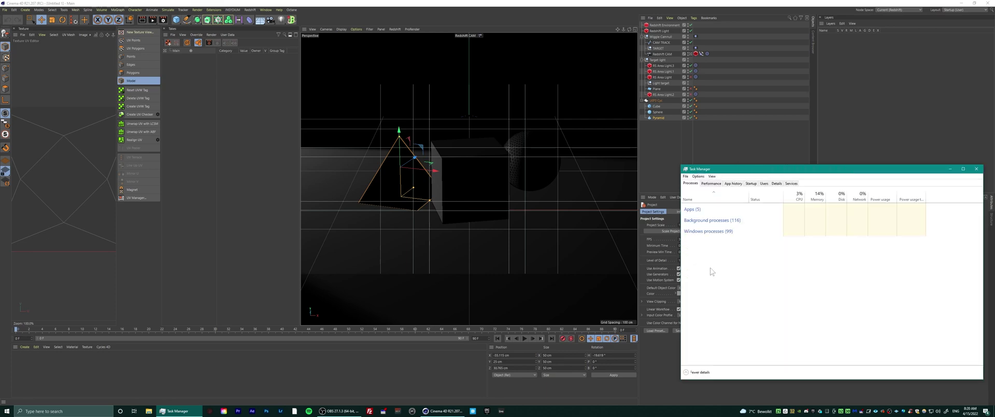
{"action": "left_click", "coordinate": [712, 183]}
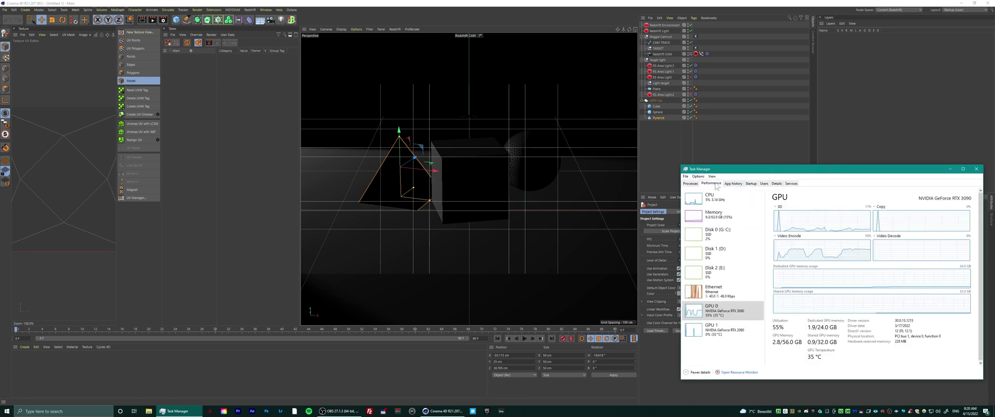
{"action": "left_click", "coordinate": [686, 176]}
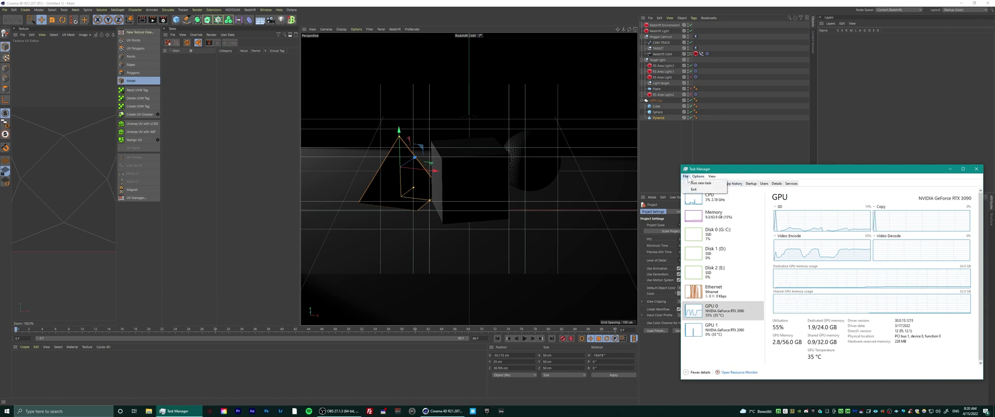
{"action": "mouse_move", "coordinate": [706, 177]}
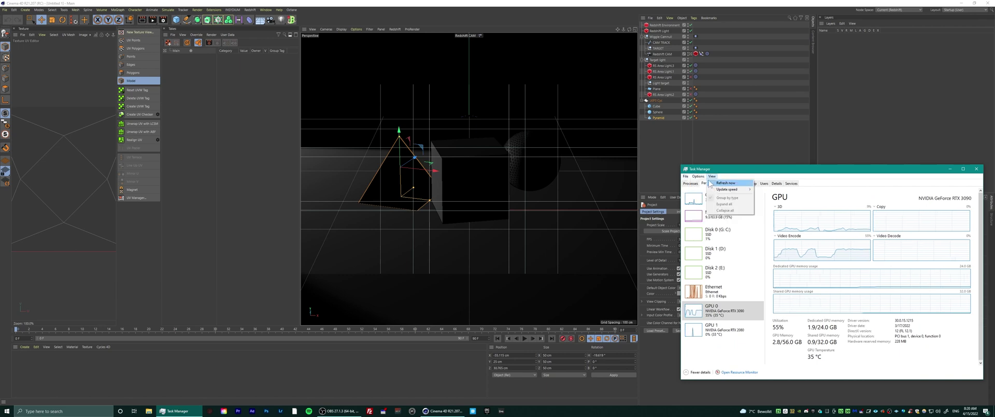
{"action": "left_click", "coordinate": [974, 168]}
{"action": "left_click", "coordinate": [973, 167]}
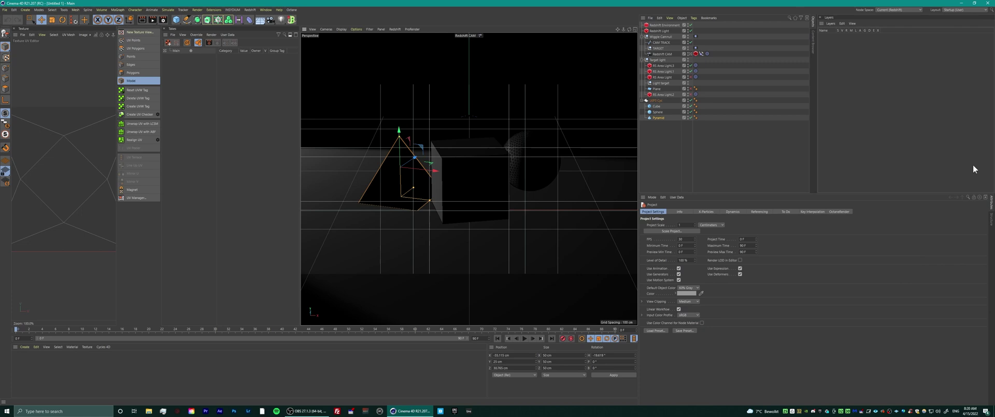
Delete every object from the Cinema 4D scene and open File Explorer.
{"action": "key", "text": "ctrl+a"}
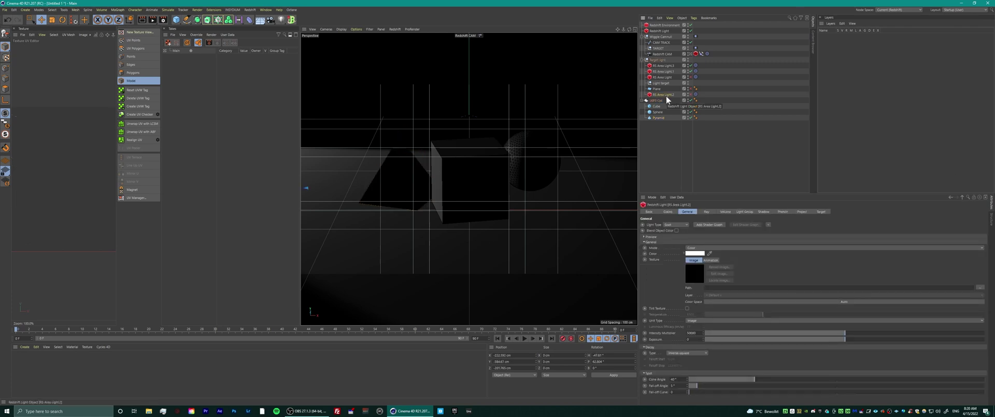
{"action": "key", "text": "Delete"}
{"action": "key", "text": "super+e"}
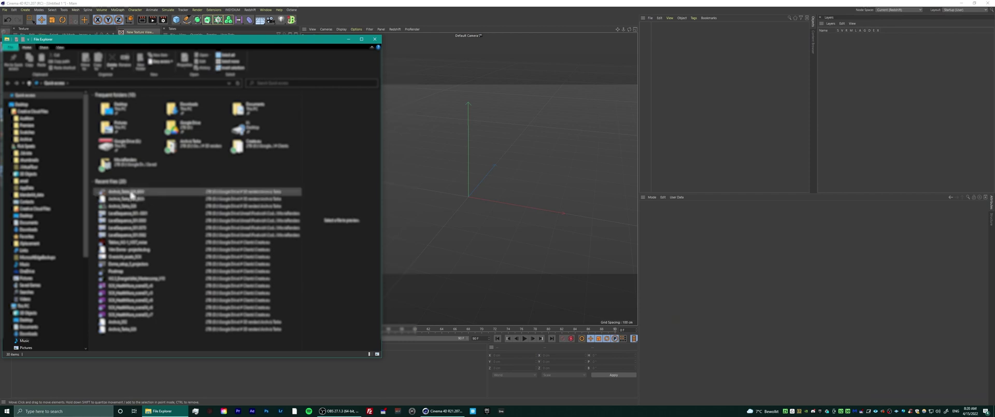
Open Archviz_001.jpg from the recent file's folder in Photos and restore its window.
{"action": "right_click", "coordinate": [131, 191]}
{"action": "left_click", "coordinate": [154, 289]}
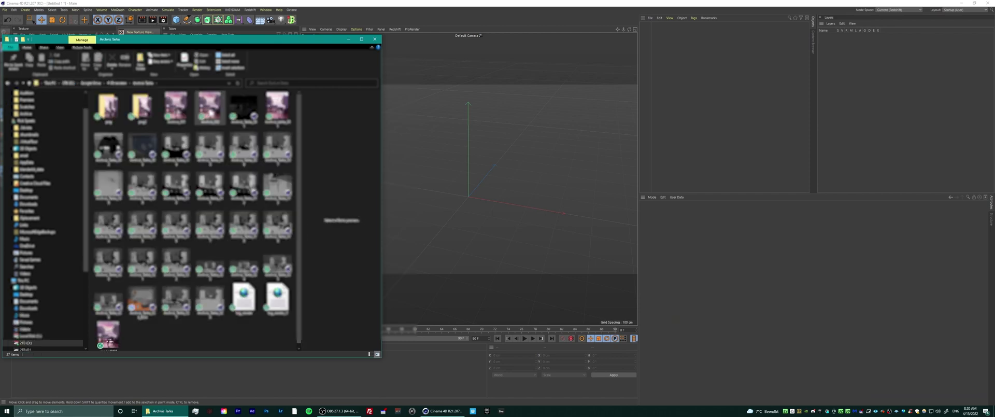
{"action": "double_click", "coordinate": [176, 110]}
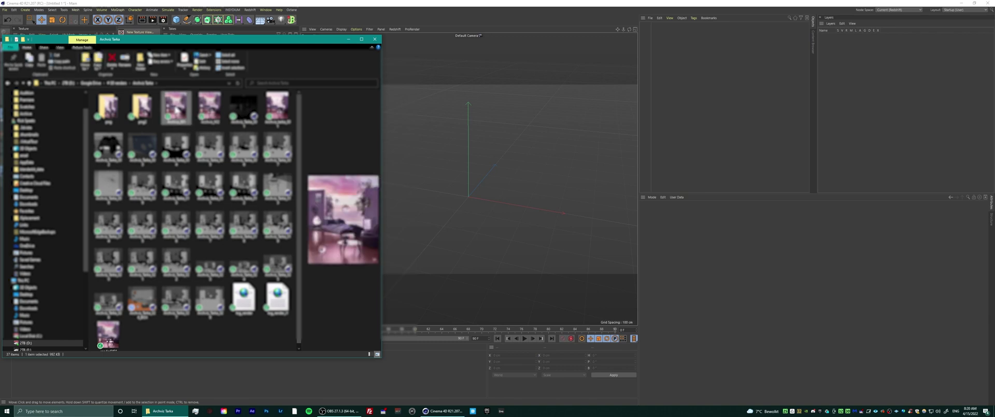
{"action": "left_click_drag", "start_coordinate": [520, 4], "coordinate": [820, 35]}
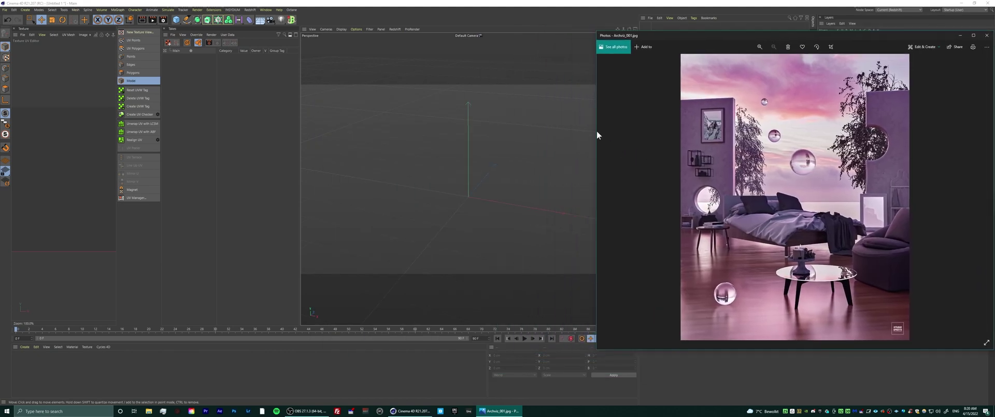
Narrow the Photos window and centre it over the Cinema 4D viewport.
{"action": "left_click_drag", "start_coordinate": [596, 130], "coordinate": [687, 131]}
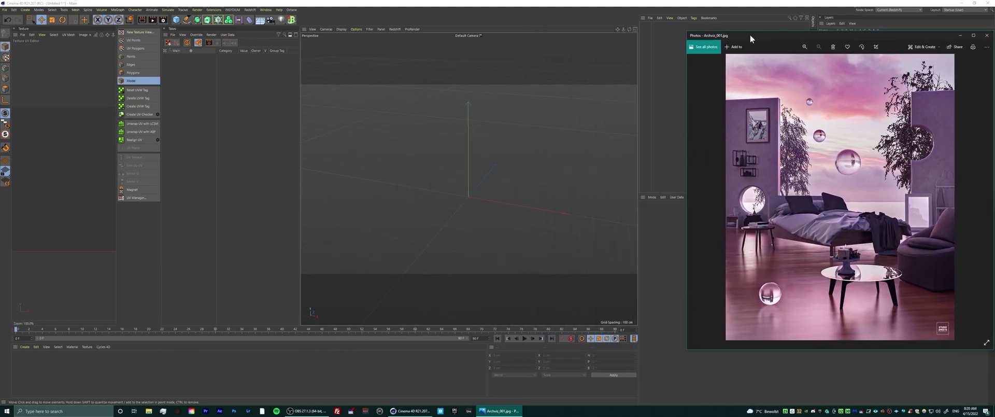
{"action": "left_click_drag", "start_coordinate": [751, 35], "coordinate": [384, 42]}
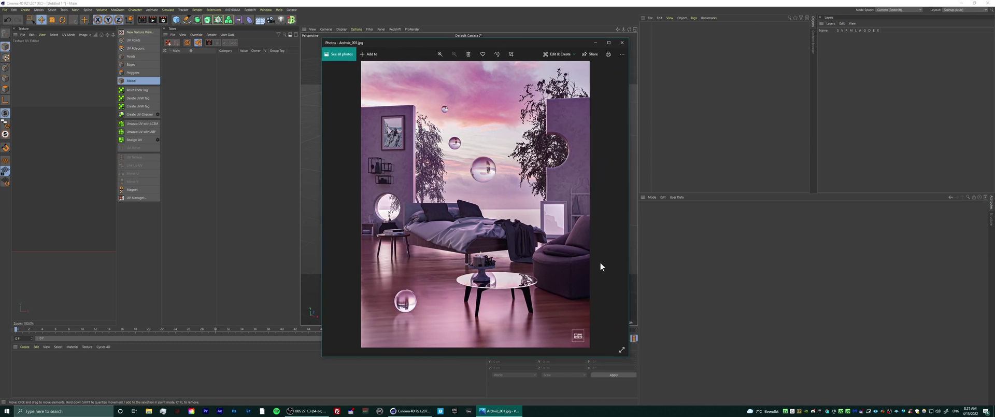